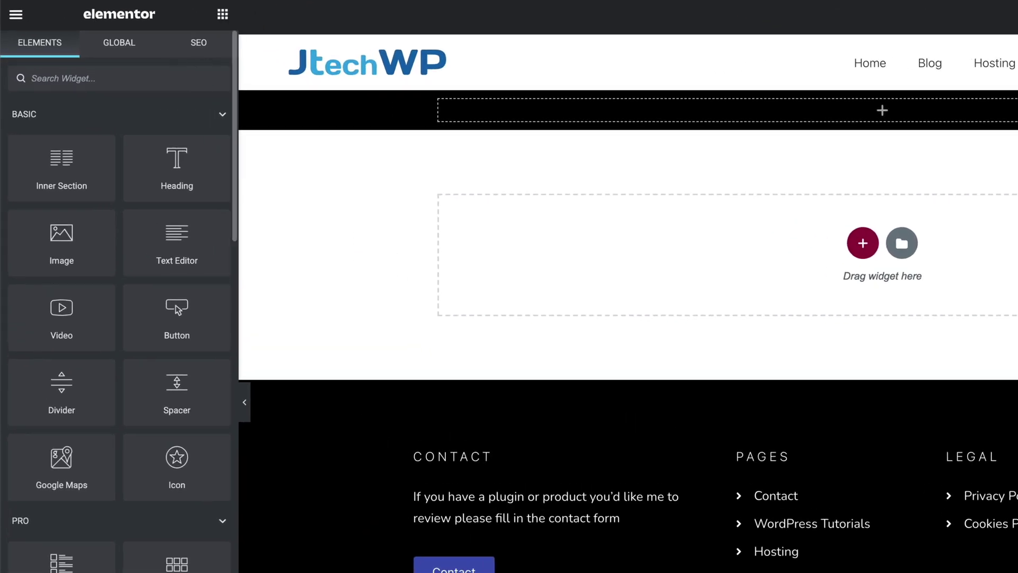
Step: Add a Video Playlist widget to the empty section and delete the third and second sample videos
type("play")
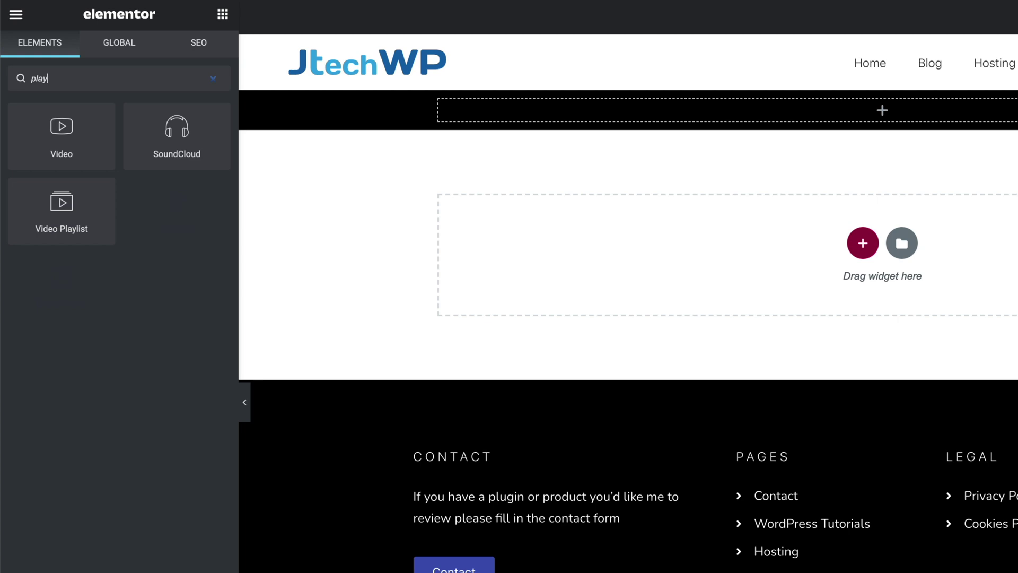
left_click_drag(63, 204, 836, 105)
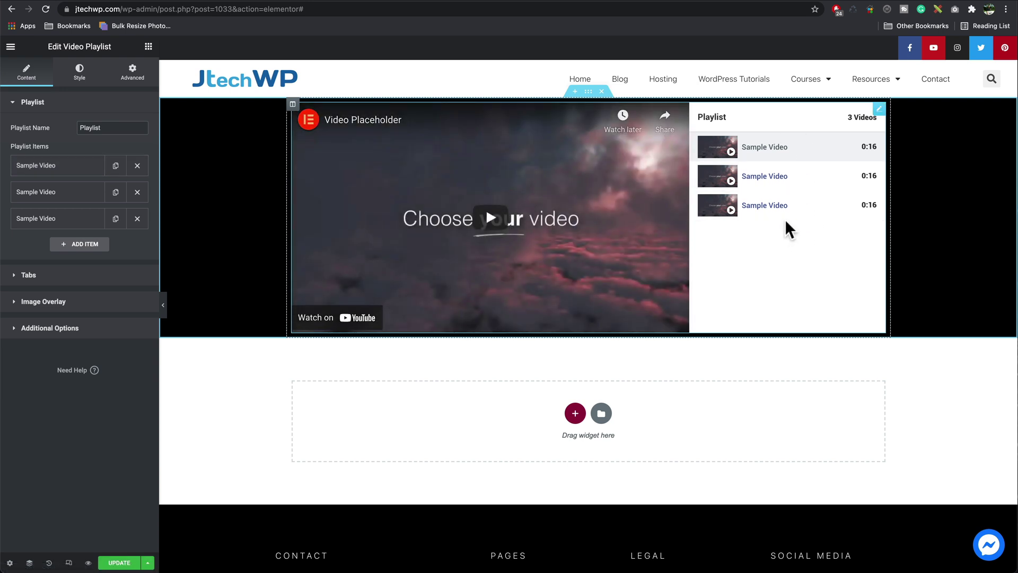
left_click(137, 219)
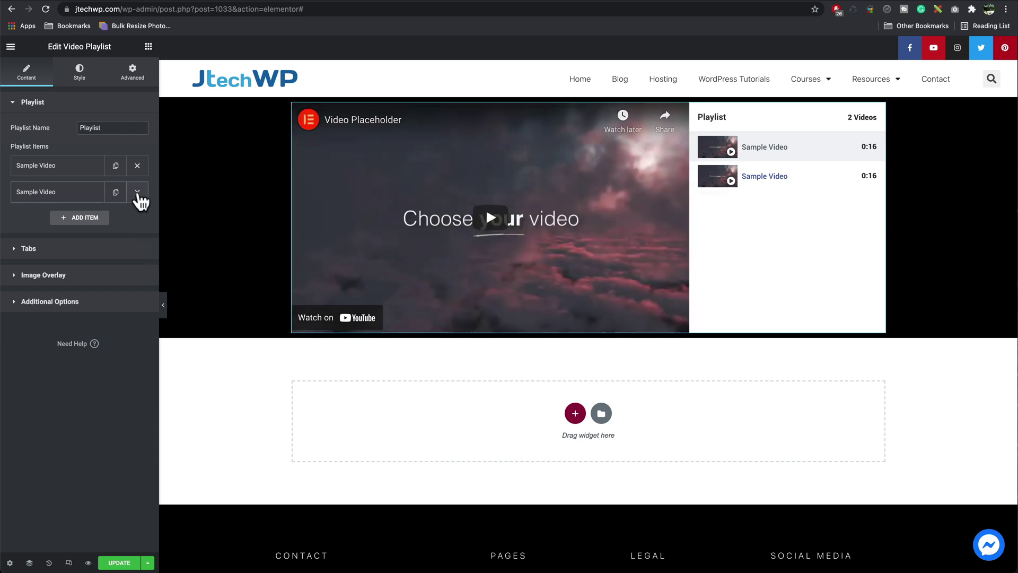
left_click(137, 192)
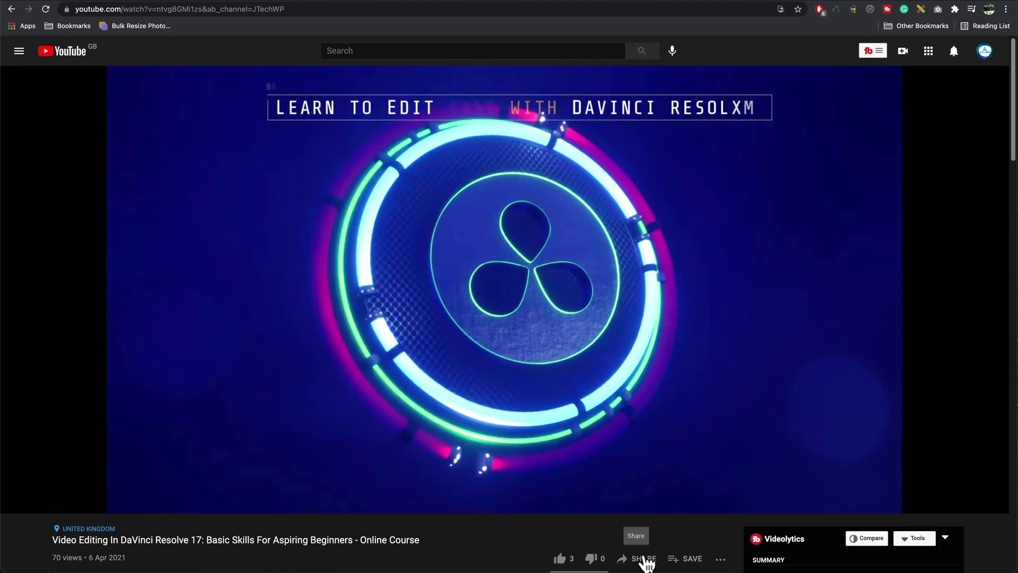
Step: Copy the short share link of the DaVinci Resolve 17 editing video
left_click(639, 558)
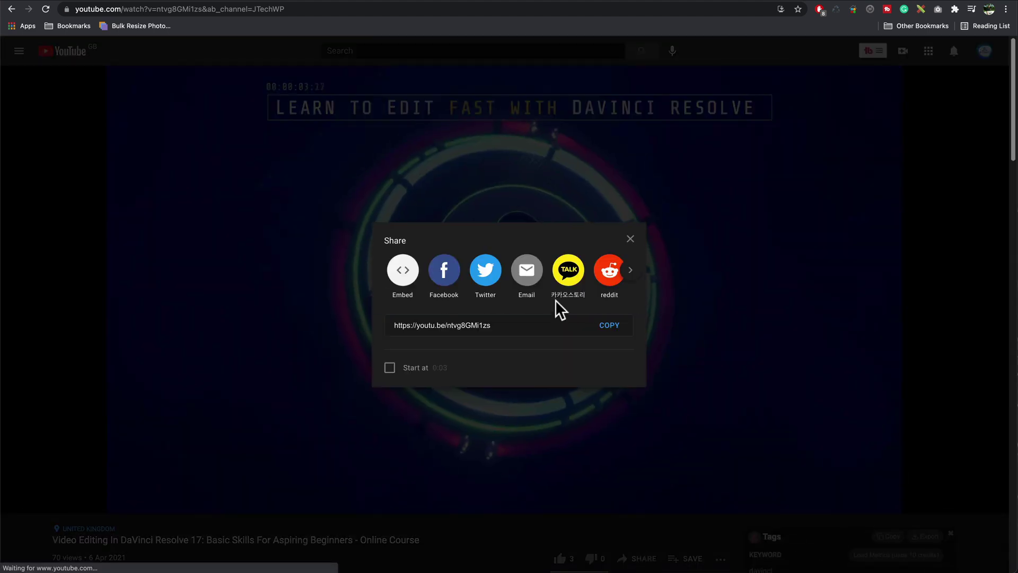
left_click(603, 331)
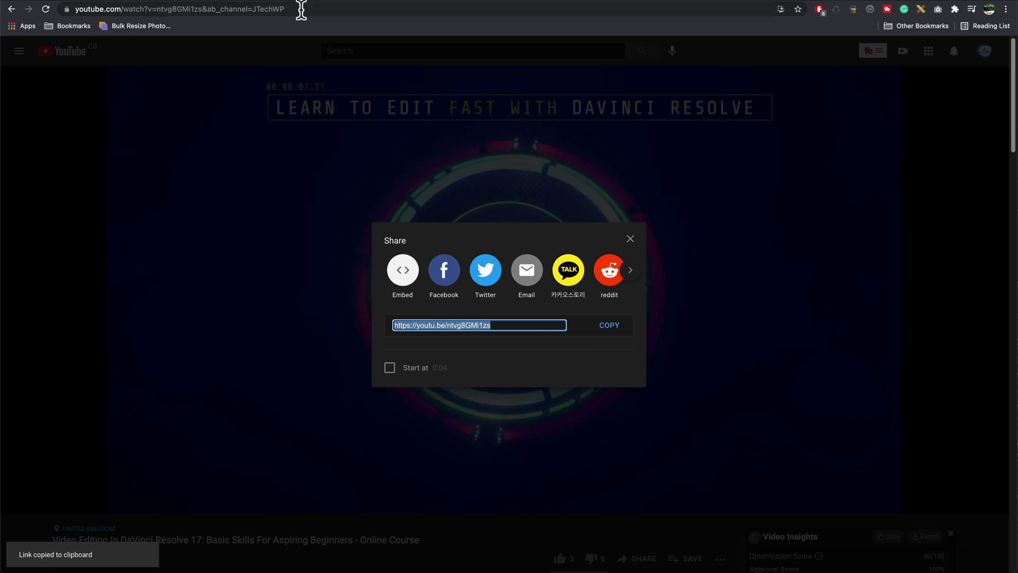
left_click(300, 9)
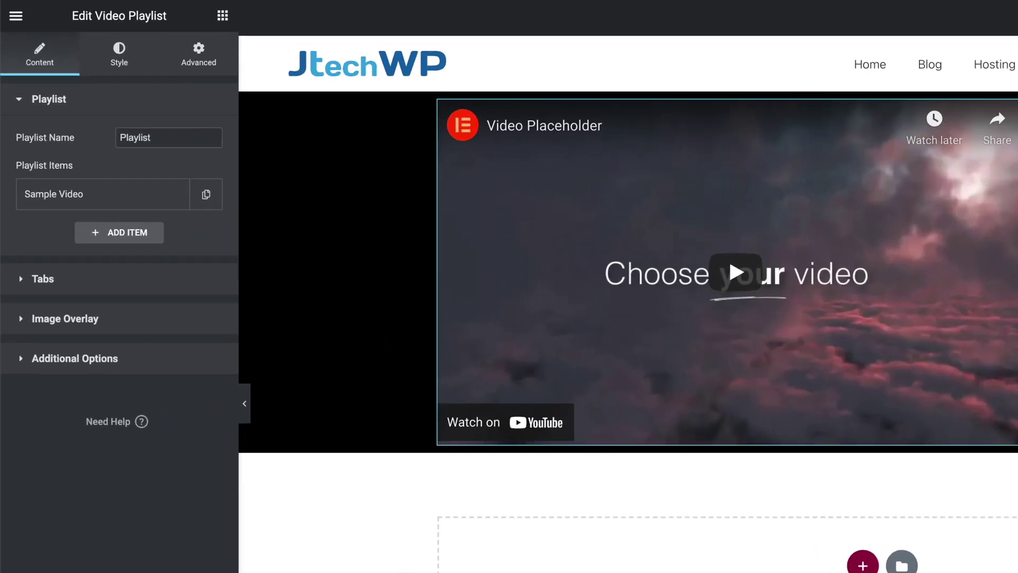
Step: Replace the sample item's link with the DaVinci Resolve YouTube URL and fetch its title and 1:26 duration
left_click(85, 197)
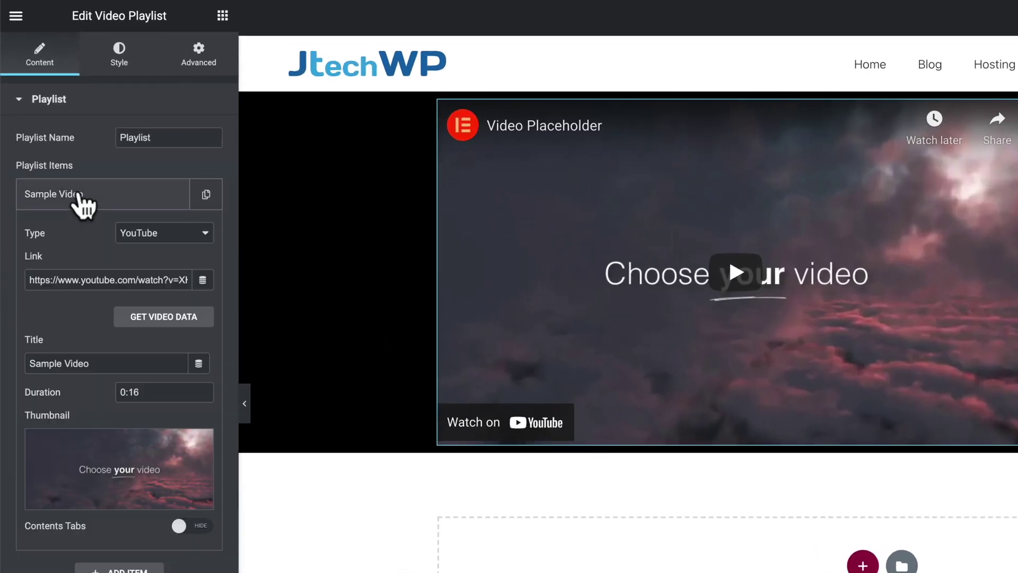
left_click(100, 276)
triple_click(100, 277)
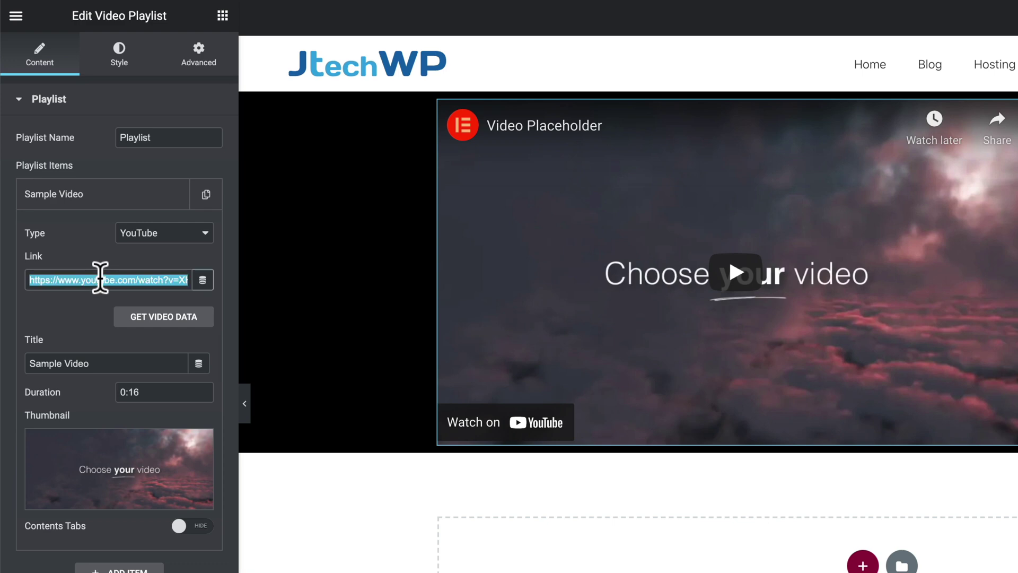
key("BackSpace")
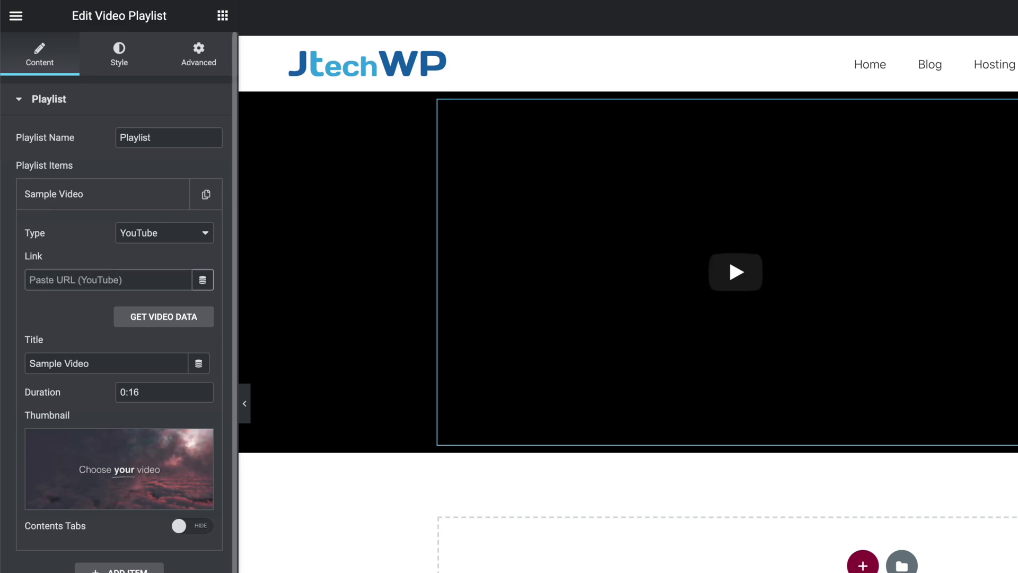
key("ctrl+v")
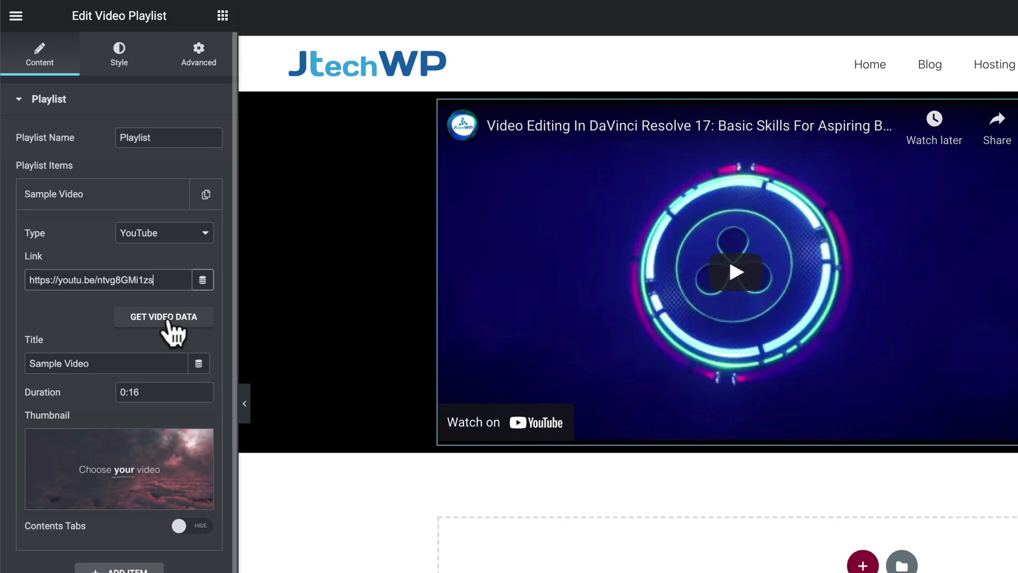
left_click(168, 321)
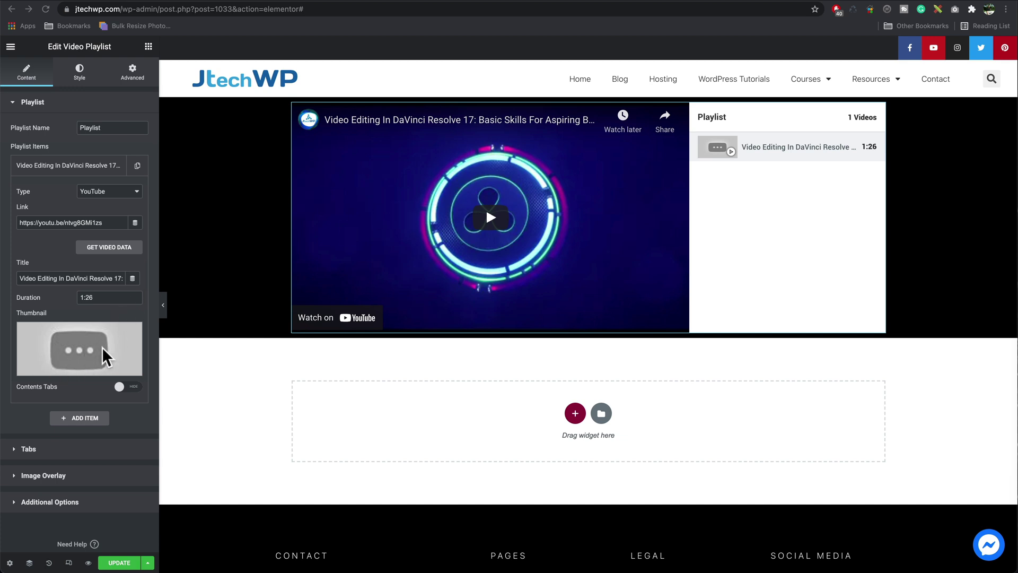
Step: Swap the fetched thumbnail for THUMB.jpg, uploaded from Finder into the media library
mouse_move(106, 341)
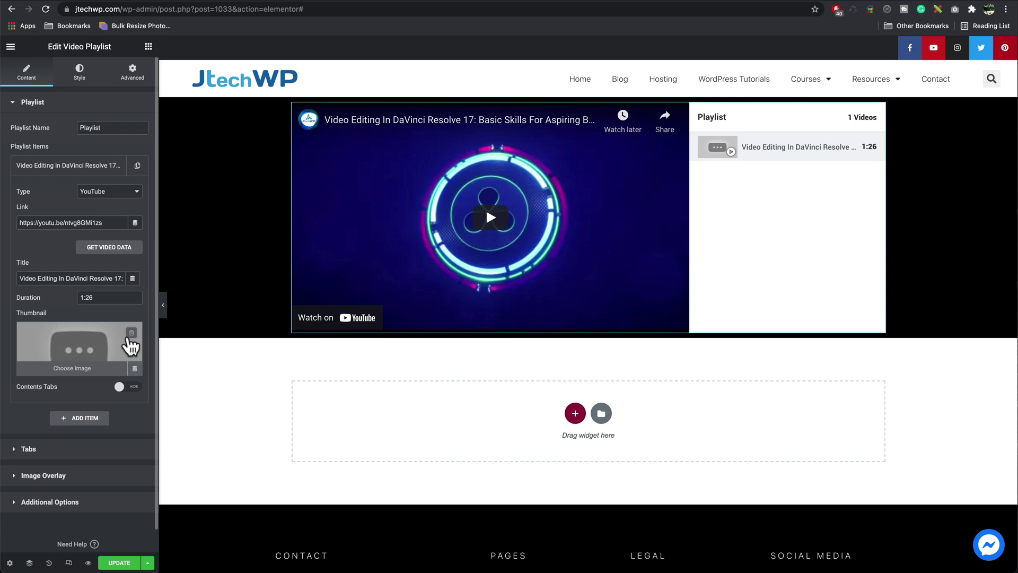
left_click(130, 333)
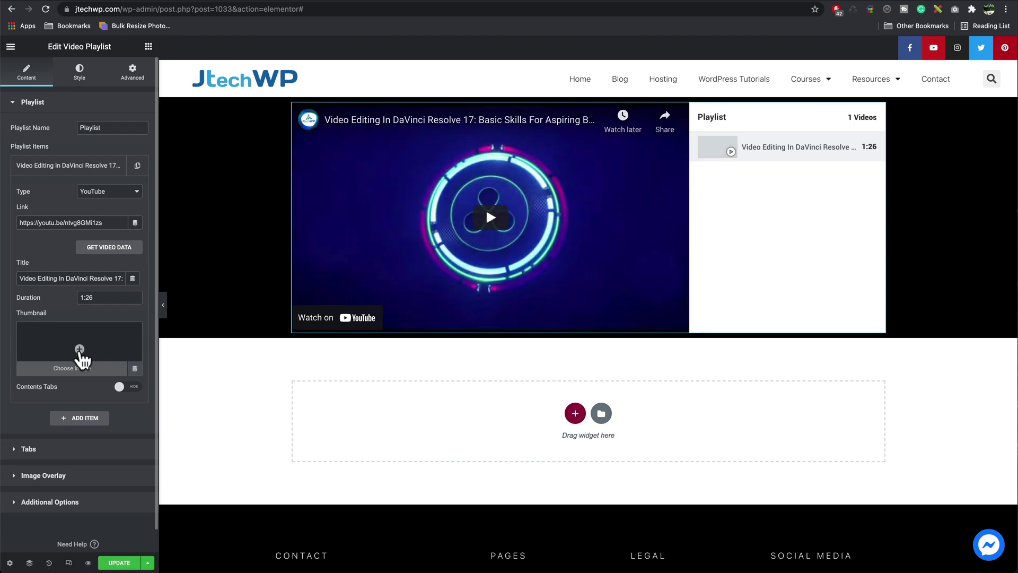
left_click(80, 351)
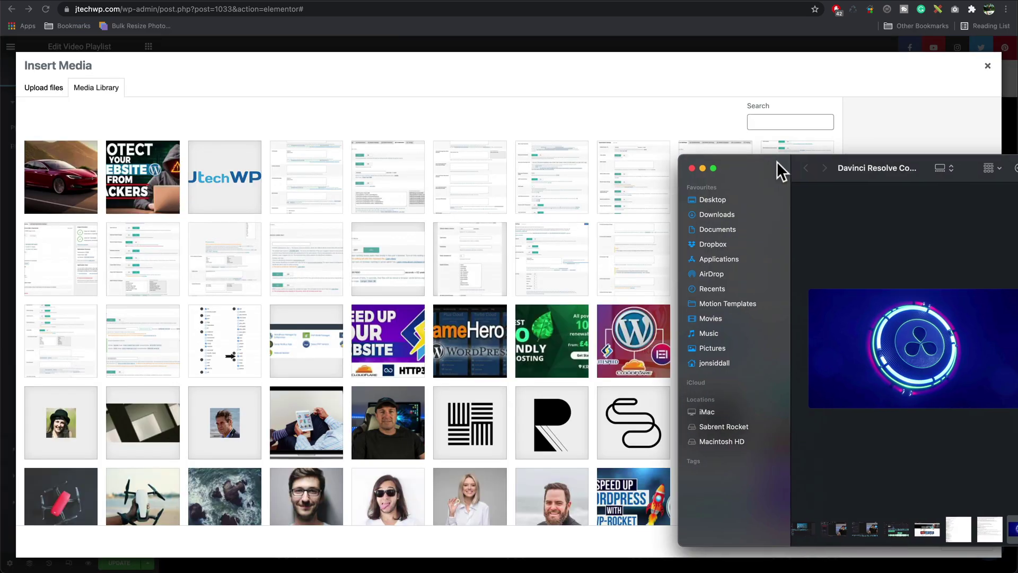
left_click_drag(777, 170, 764, 143)
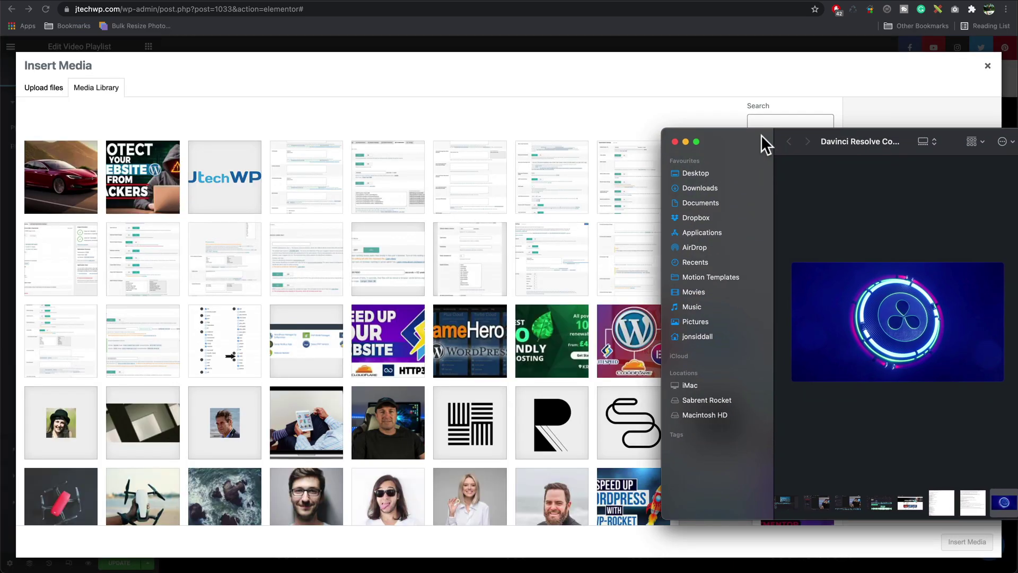
left_click_drag(1003, 511, 391, 347)
left_click(973, 541)
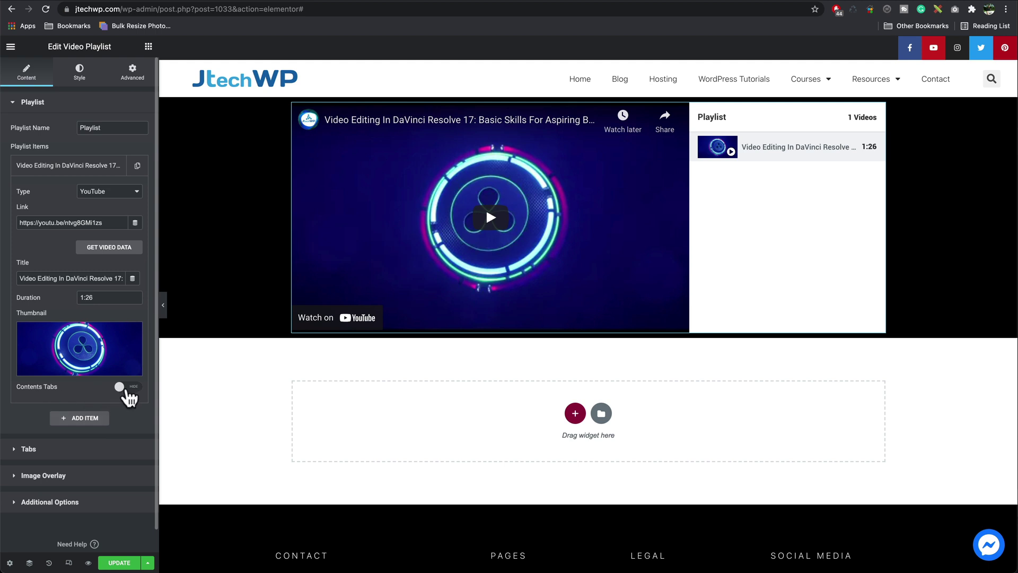
Step: Enable content tabs, paste the course description into Tab #1, and rename the tab 'Description'
left_click(127, 391)
scroll(112, 366, "down", 2)
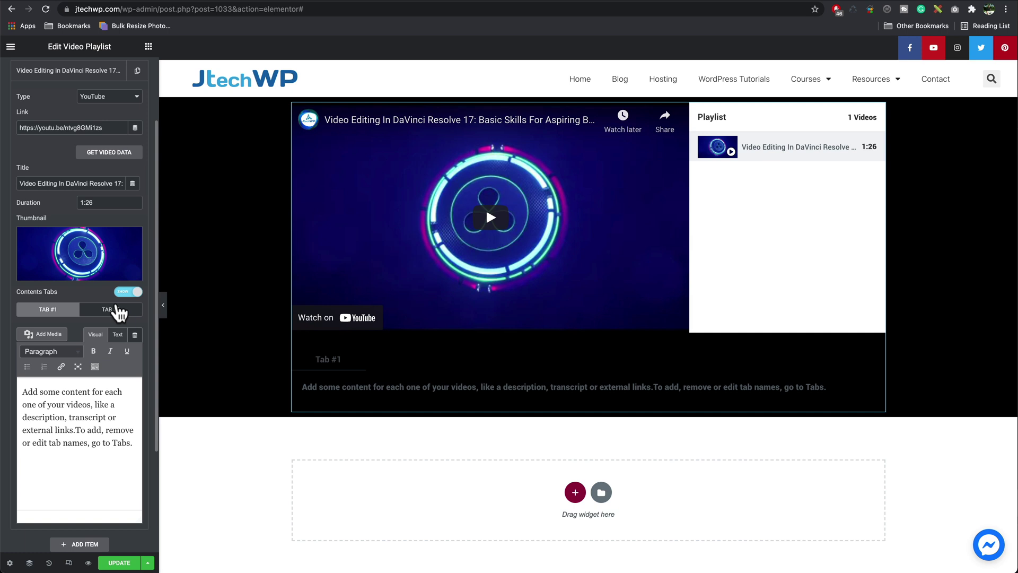
left_click(120, 311)
left_click(74, 313)
left_click_drag(134, 444, 6, 382)
key("ctrl+v")
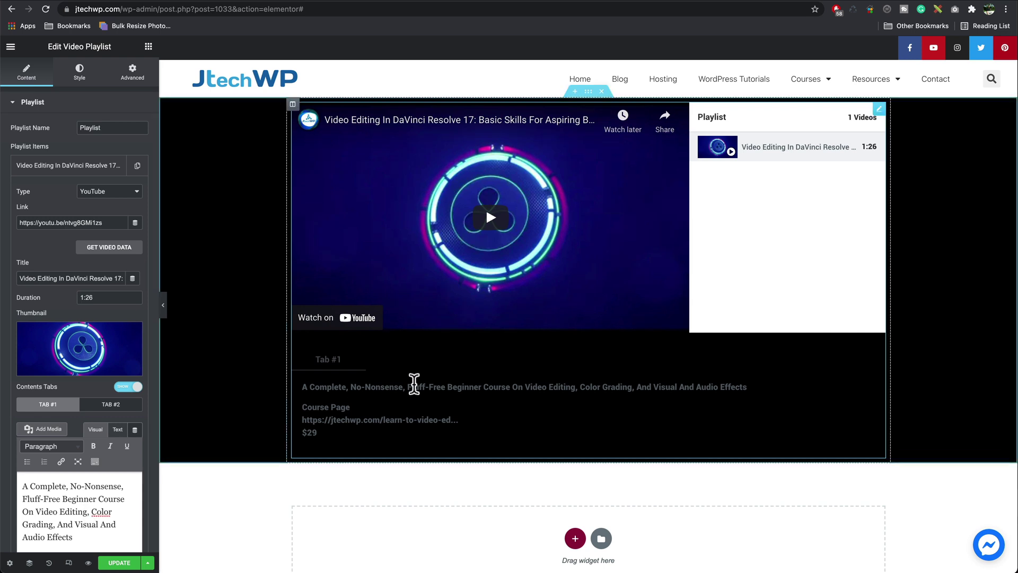
left_click(409, 397)
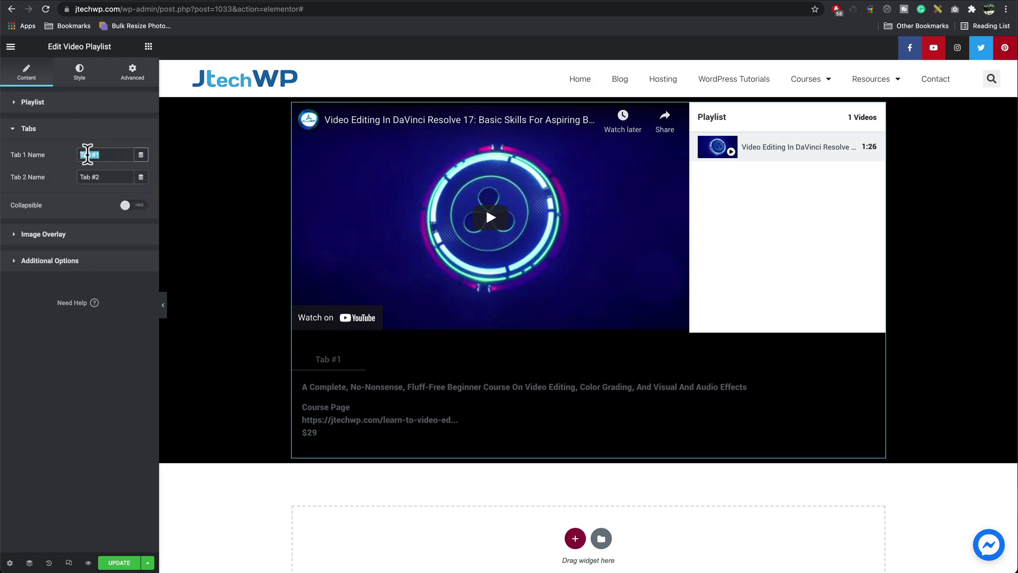
type("Description")
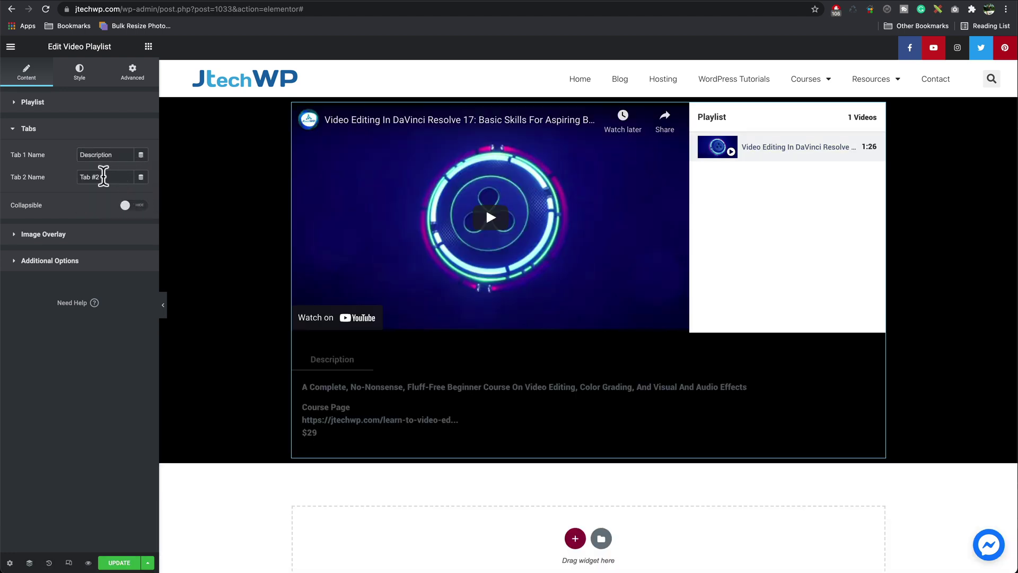
Step: Turn on the image overlay using THUMB.jpg and set the play icon to None
left_click(106, 234)
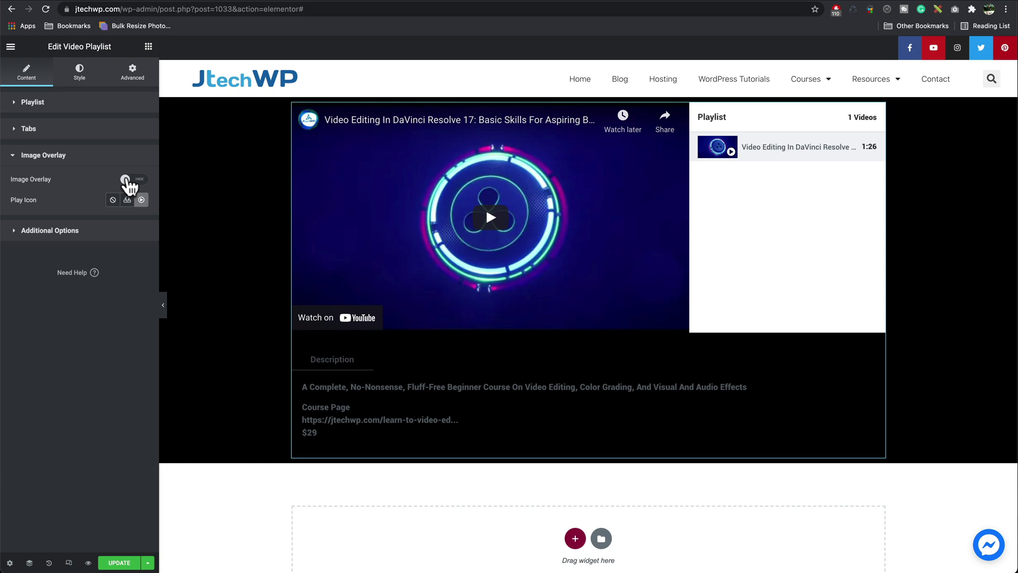
left_click(132, 180)
left_click(113, 301)
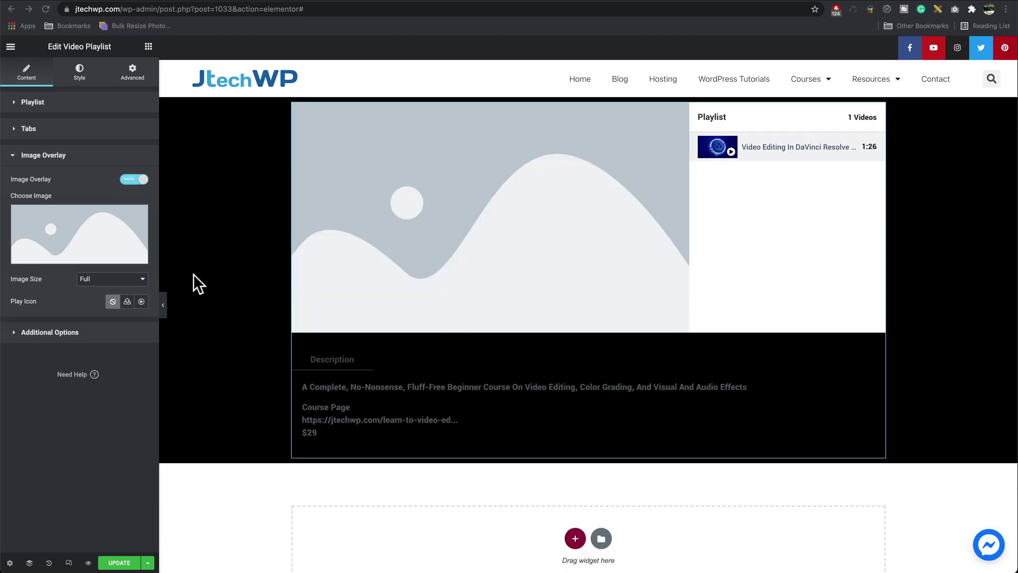
left_click(74, 241)
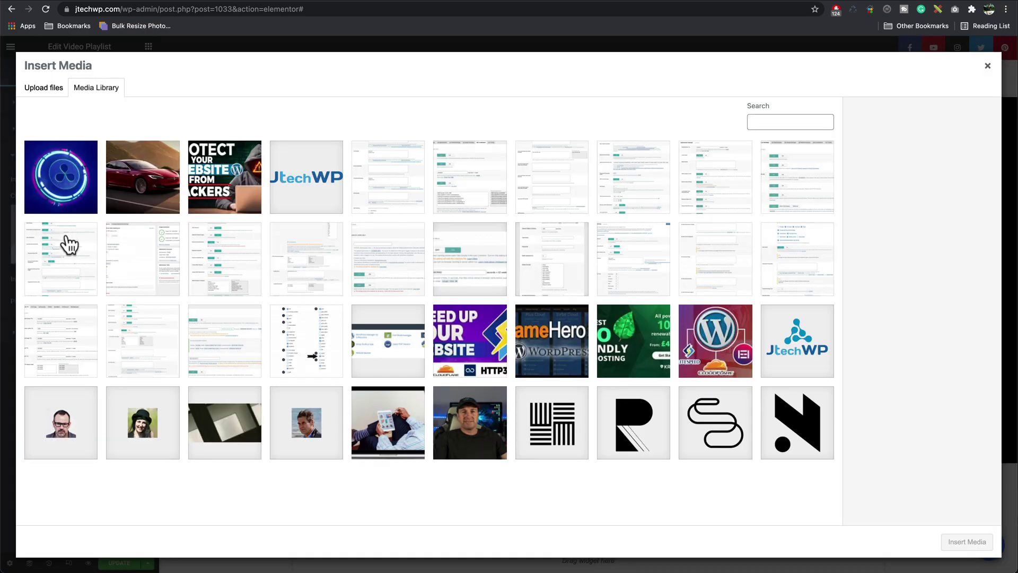
left_click(71, 204)
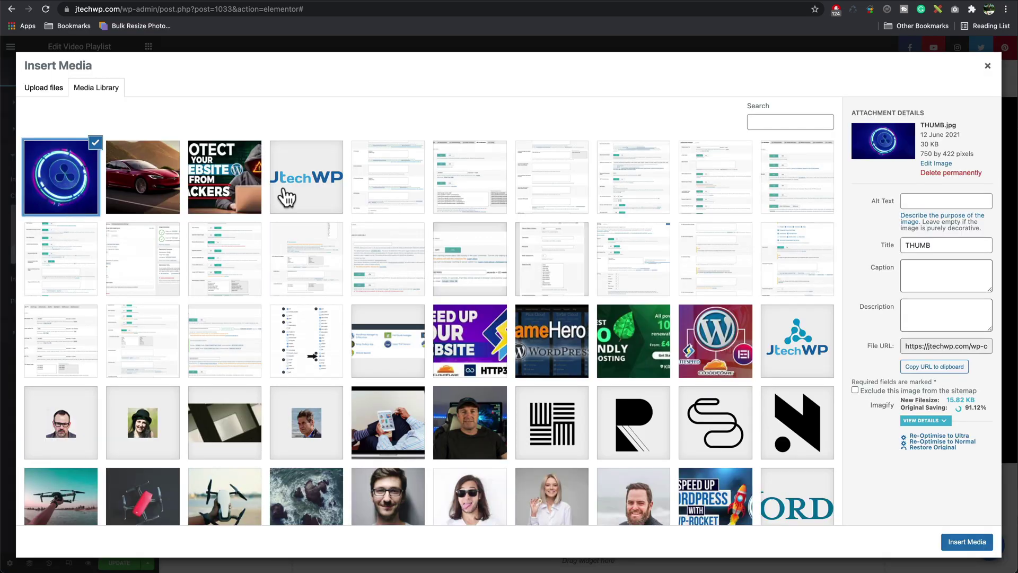
left_click(962, 541)
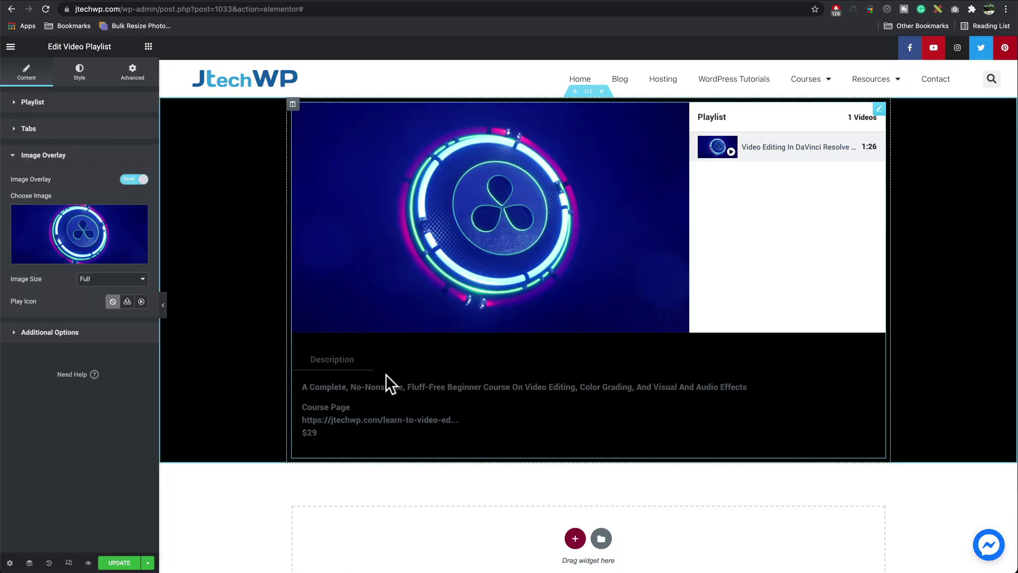
Step: Search the icon library for 'play' and select the Play circle icon
left_click(141, 301)
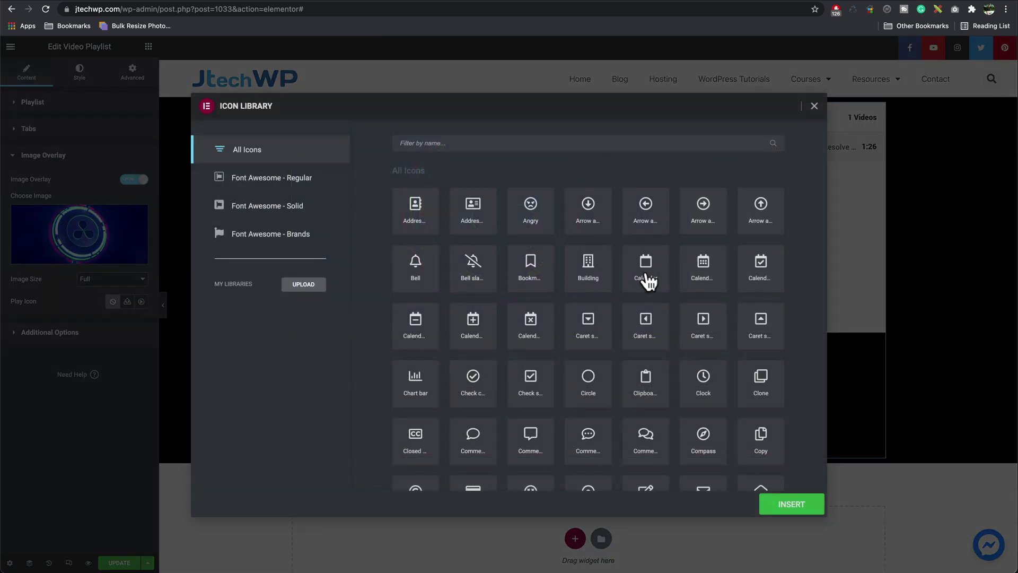
left_click(703, 210)
left_click(477, 143)
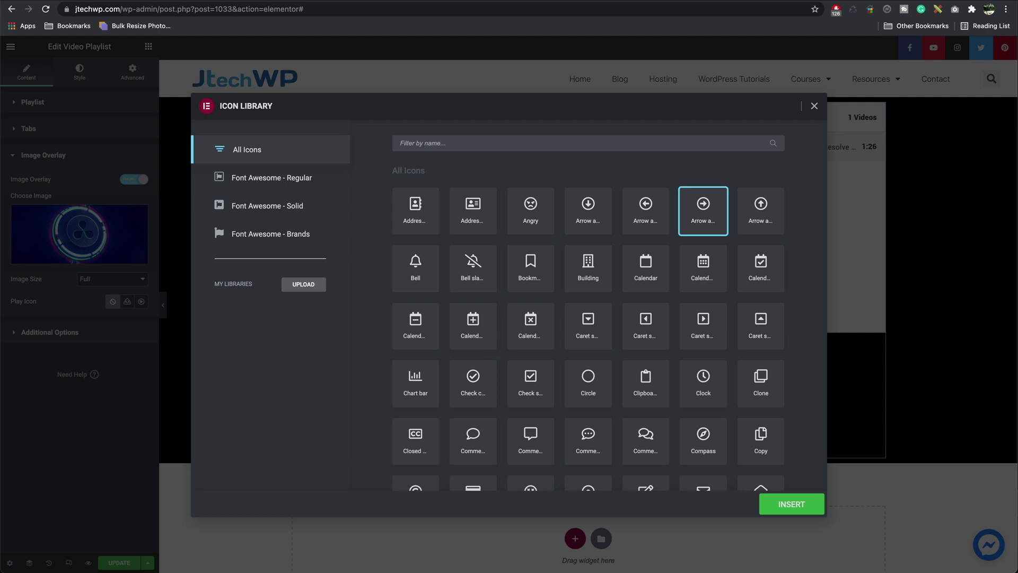
type("play")
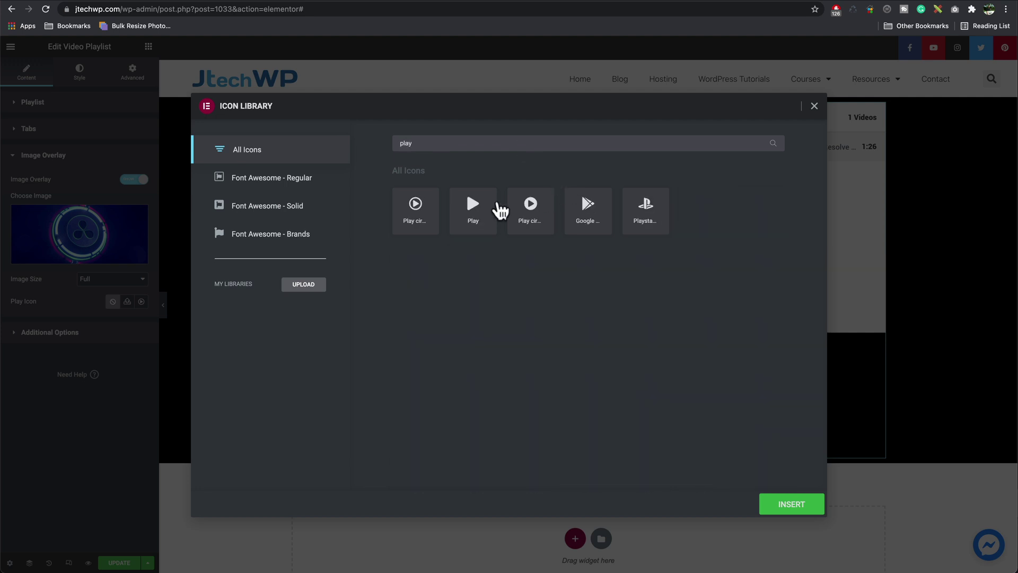
left_click(420, 216)
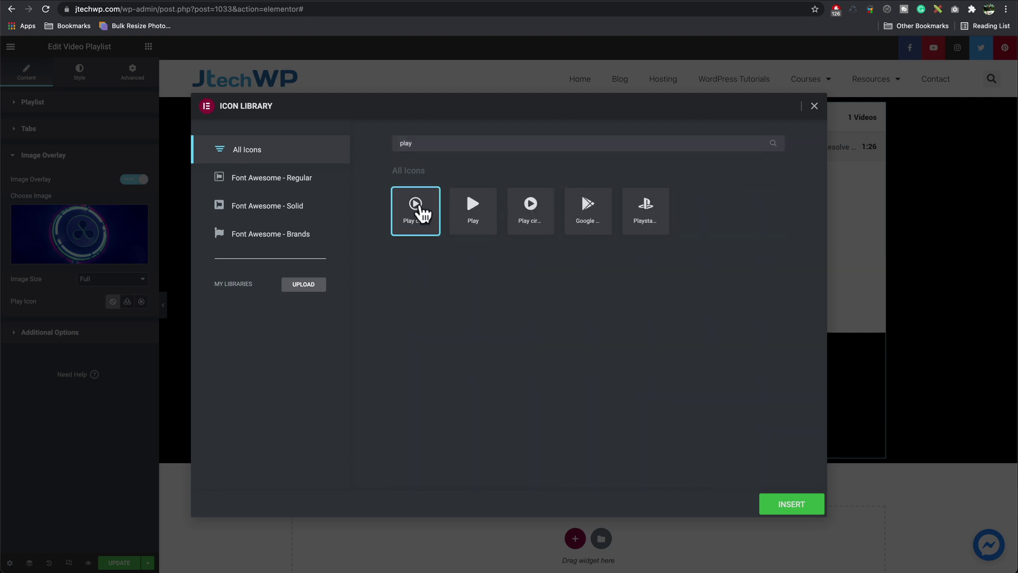
Step: Insert the Play circle icon, expand Additional Options, and switch to the widget's Style settings
left_click(790, 507)
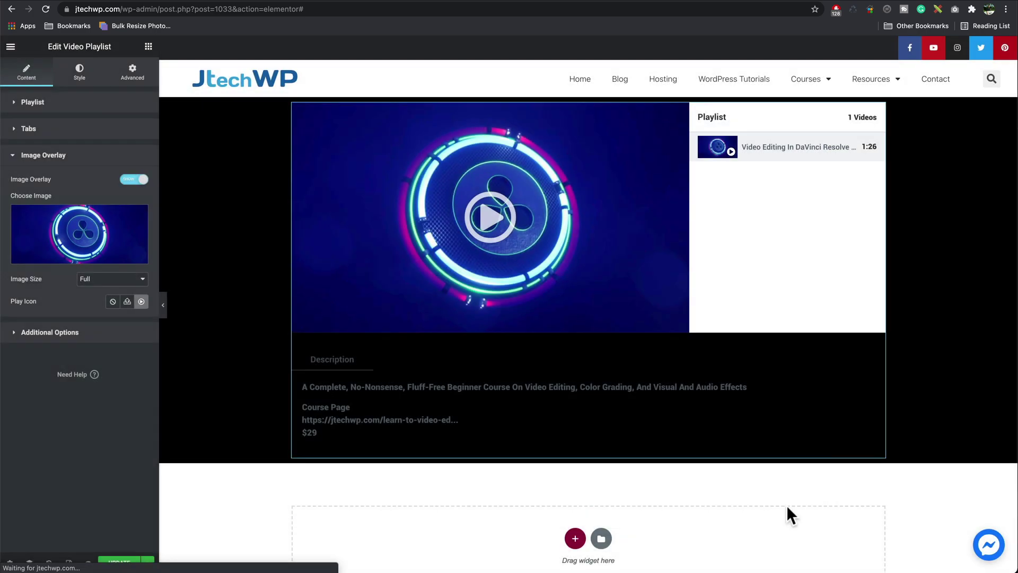
left_click(103, 332)
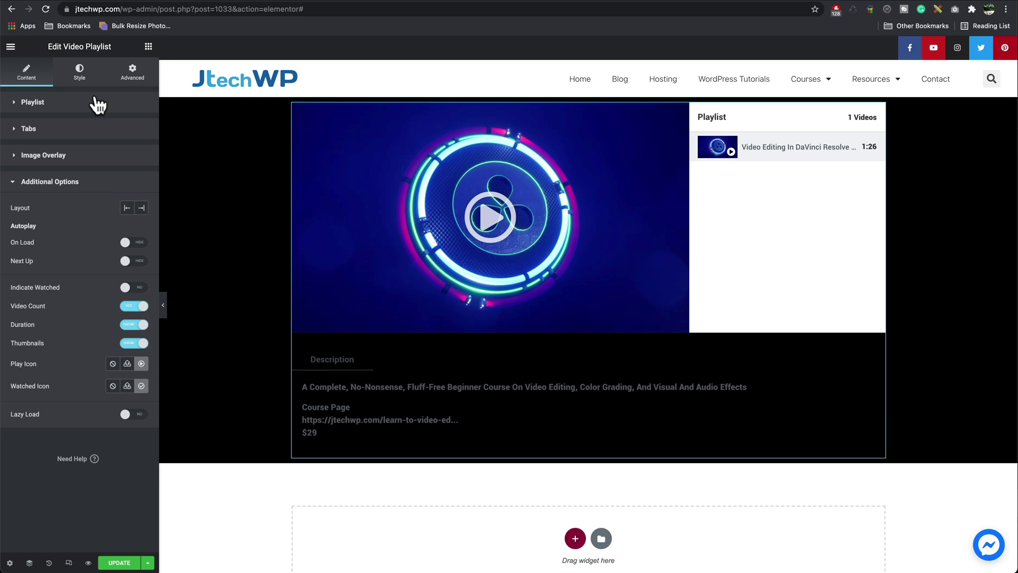
left_click(79, 74)
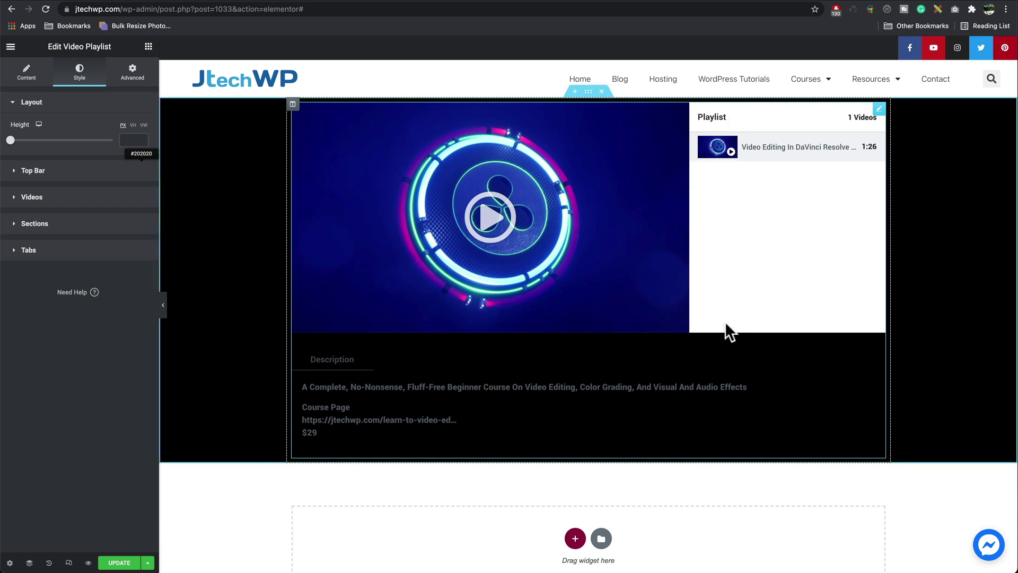
Step: Give the top bar a black #000000 background and a white #FFFFFF Playlist title
left_click(69, 170)
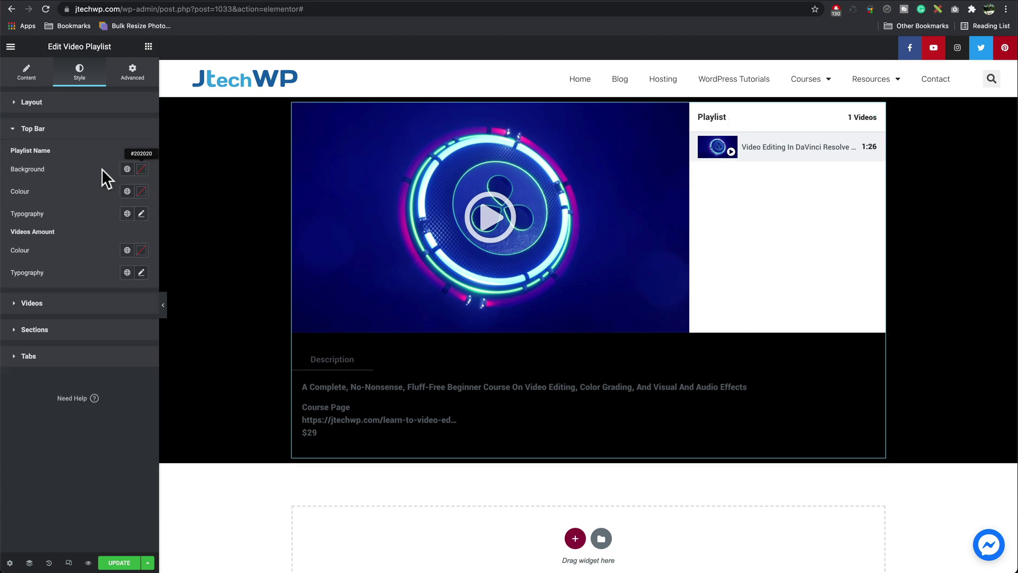
left_click(141, 169)
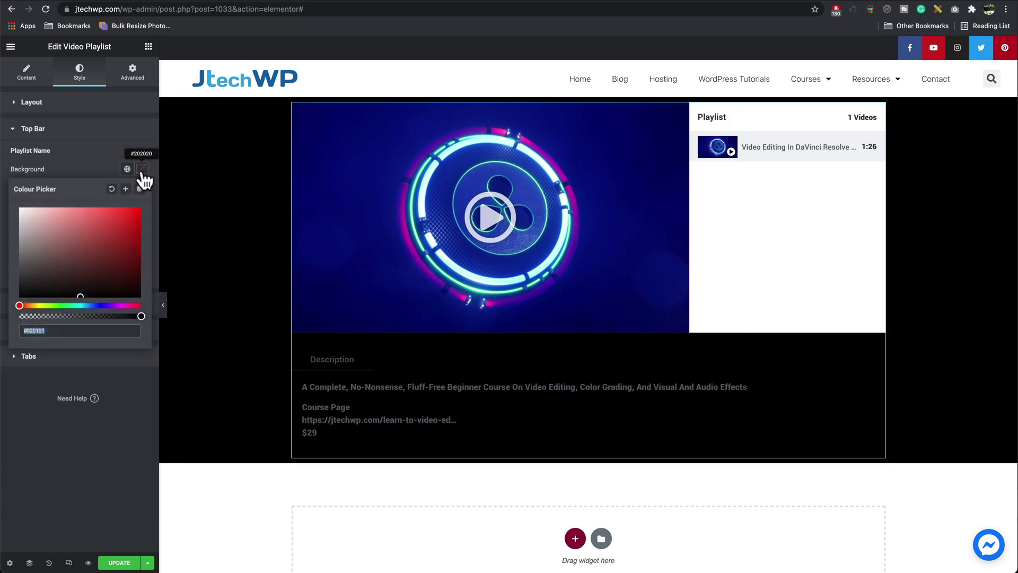
mouse_move(77, 239)
left_mouse_down()
mouse_move(53, 258)
mouse_move(5, 344)
left_mouse_up()
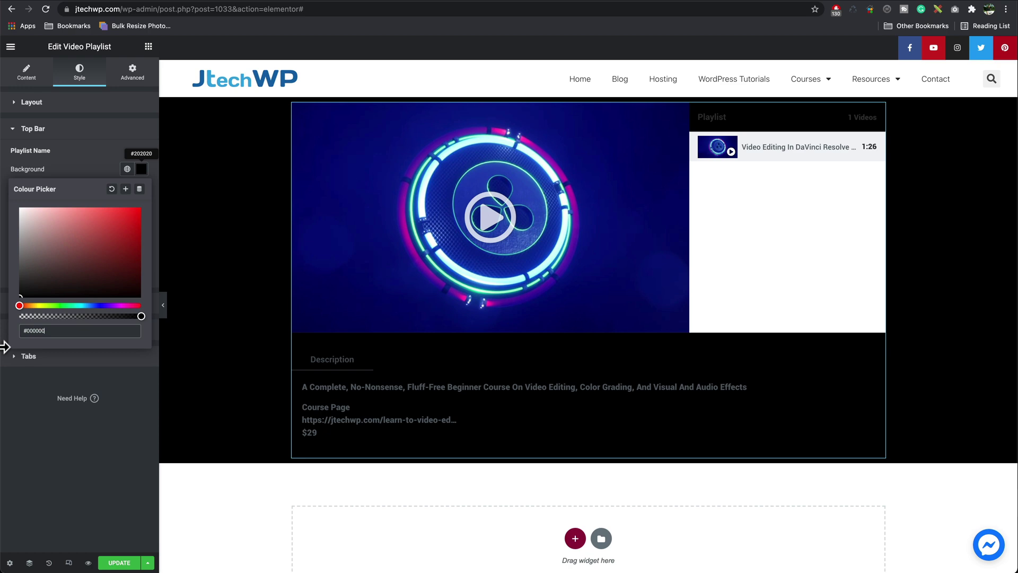
left_click(78, 169)
left_click(141, 191)
left_click_drag(50, 257, 8, 217)
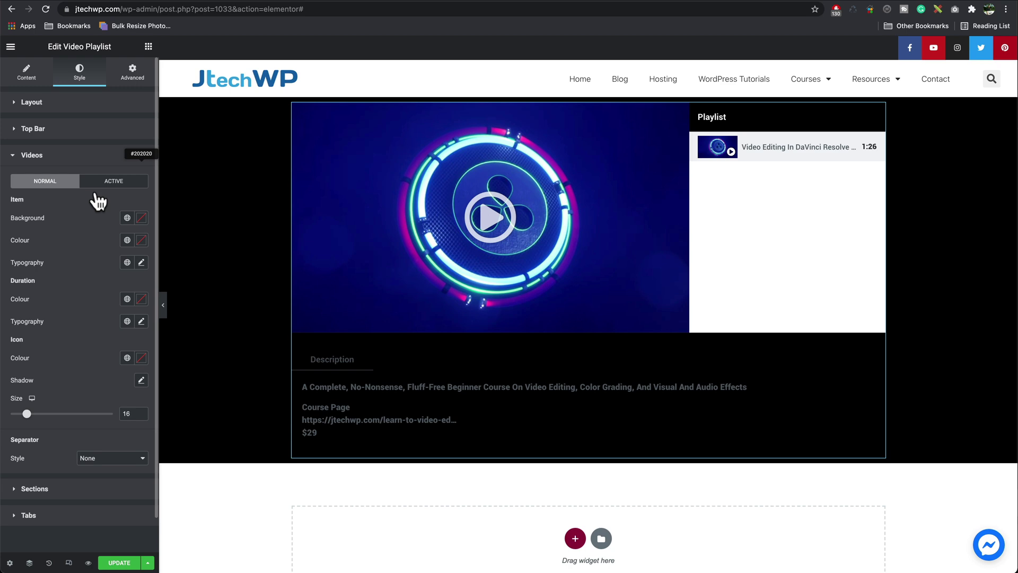
Step: Set the video items' background to dark grey #242424
left_click(141, 217)
left_click_drag(54, 302, 4, 364)
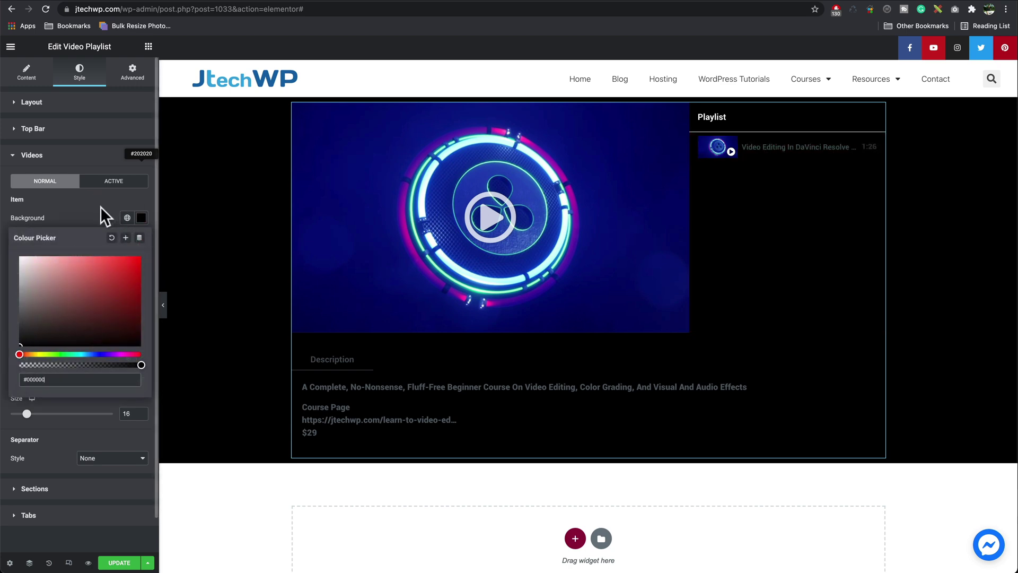
left_click(19, 335)
left_click_drag(20, 335, 17, 332)
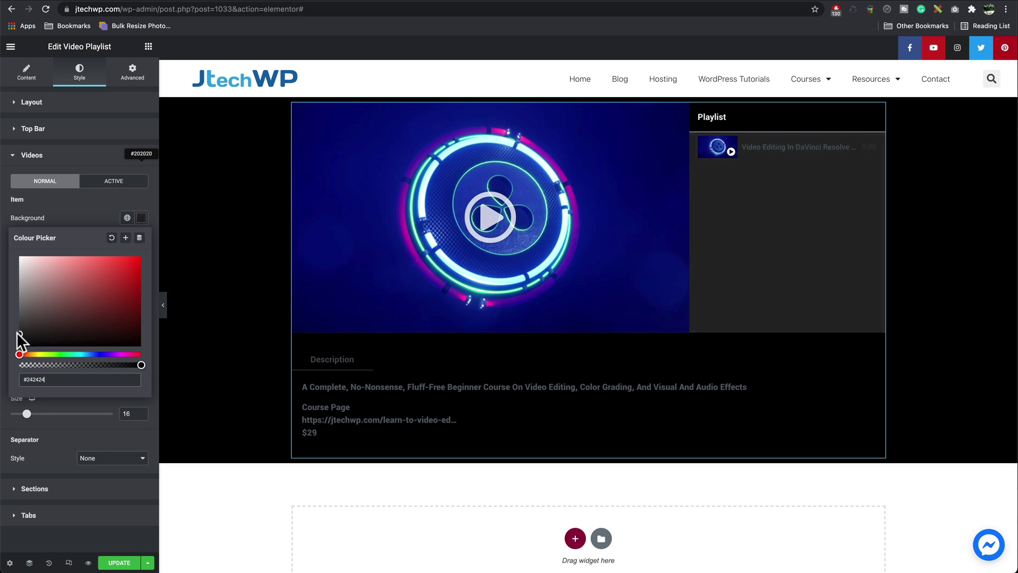
left_click(76, 218)
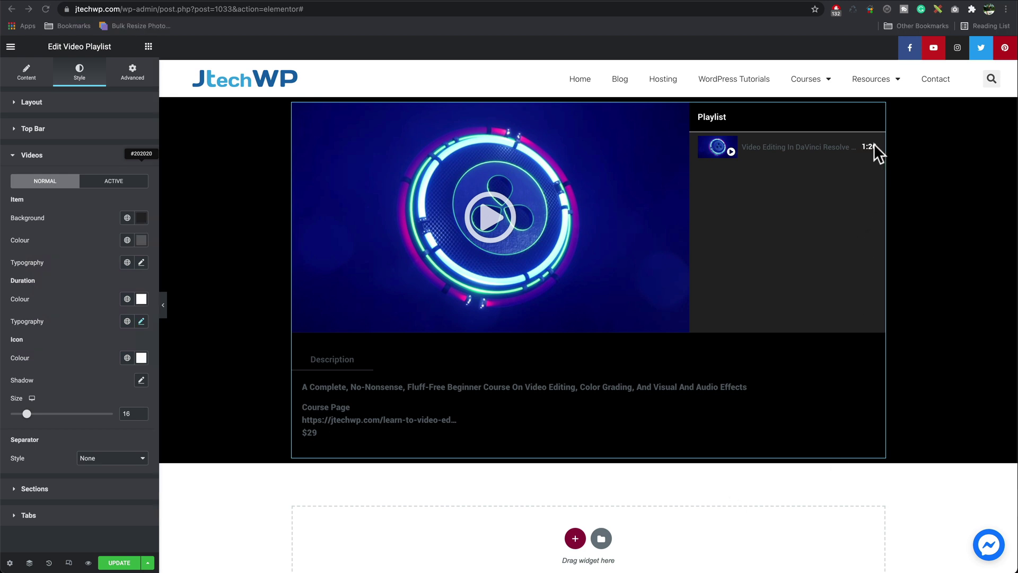
Step: Make the video durations red #EF1414 and try a different play icon colour
left_click(140, 300)
left_click(133, 341)
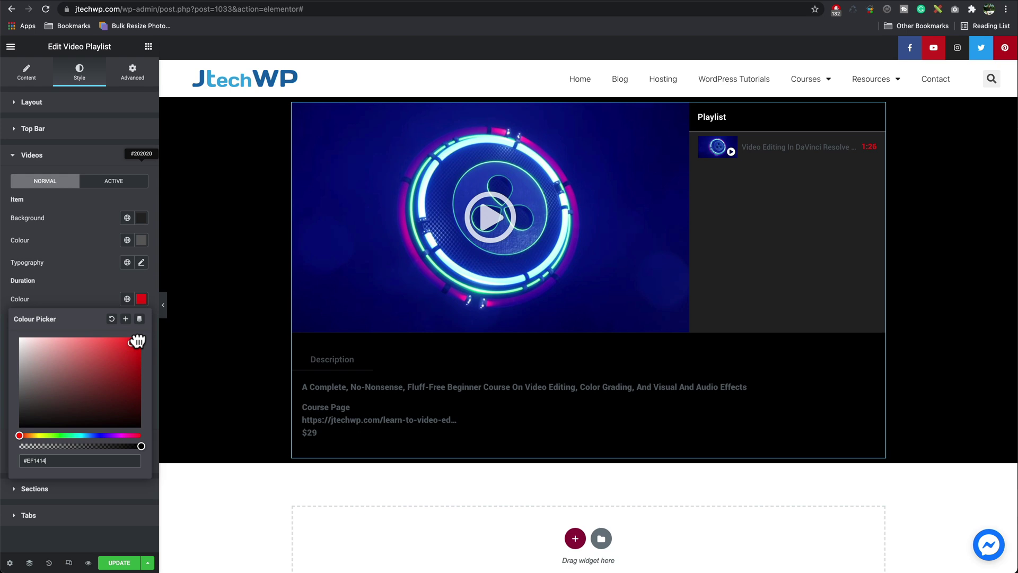
left_click(78, 286)
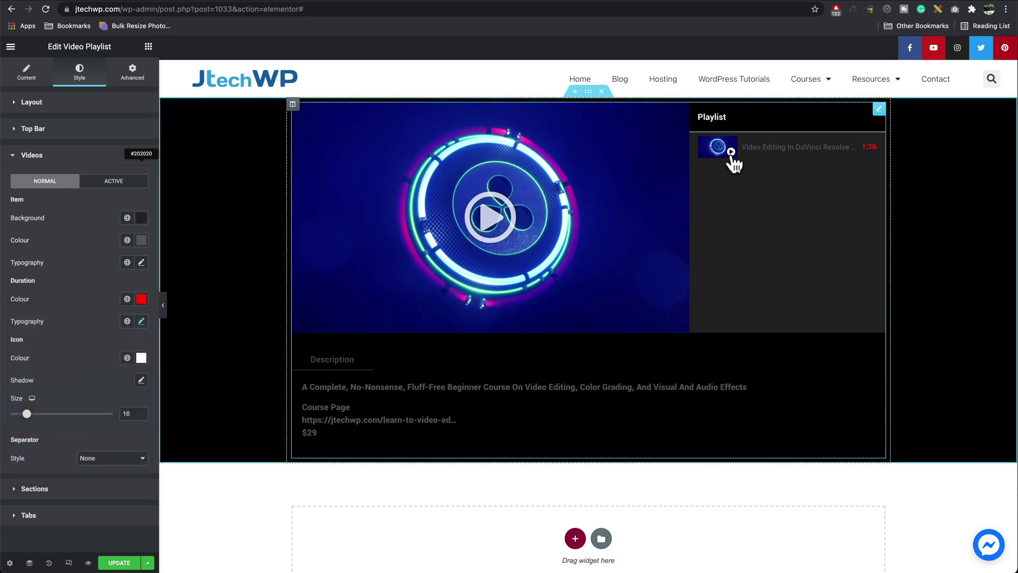
left_click(141, 358)
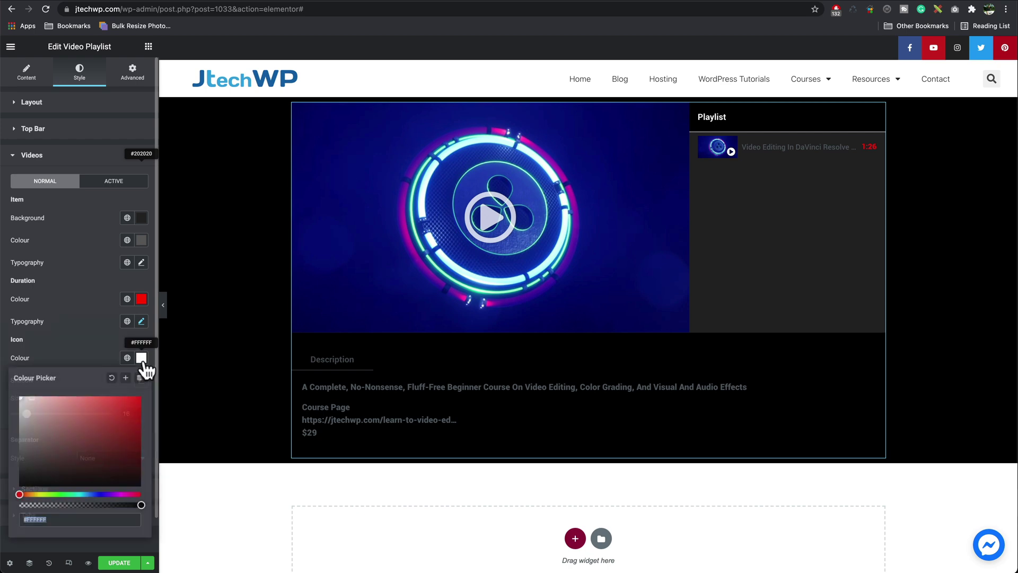
left_click_drag(23, 408, 23, 436)
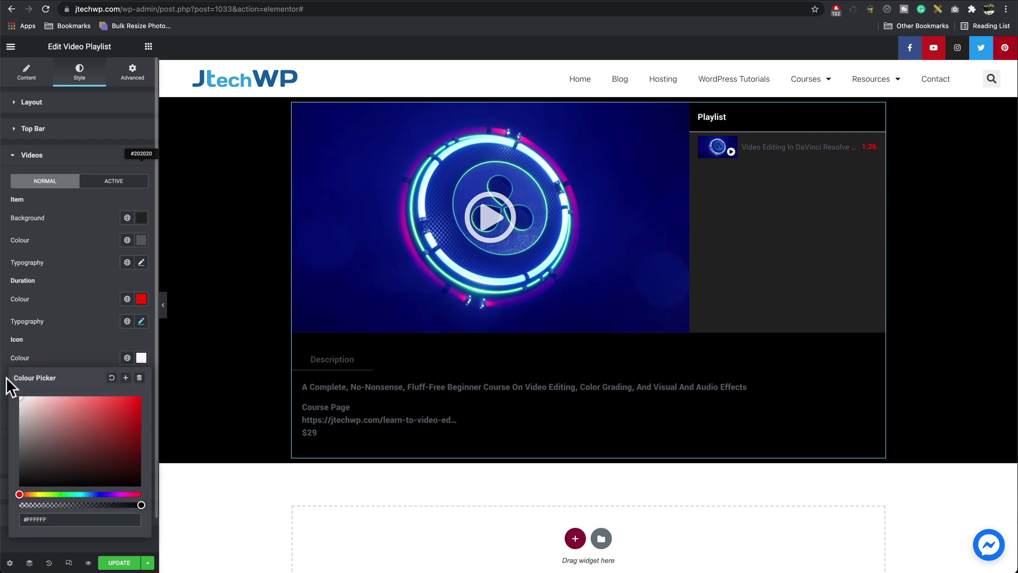
left_click(75, 340)
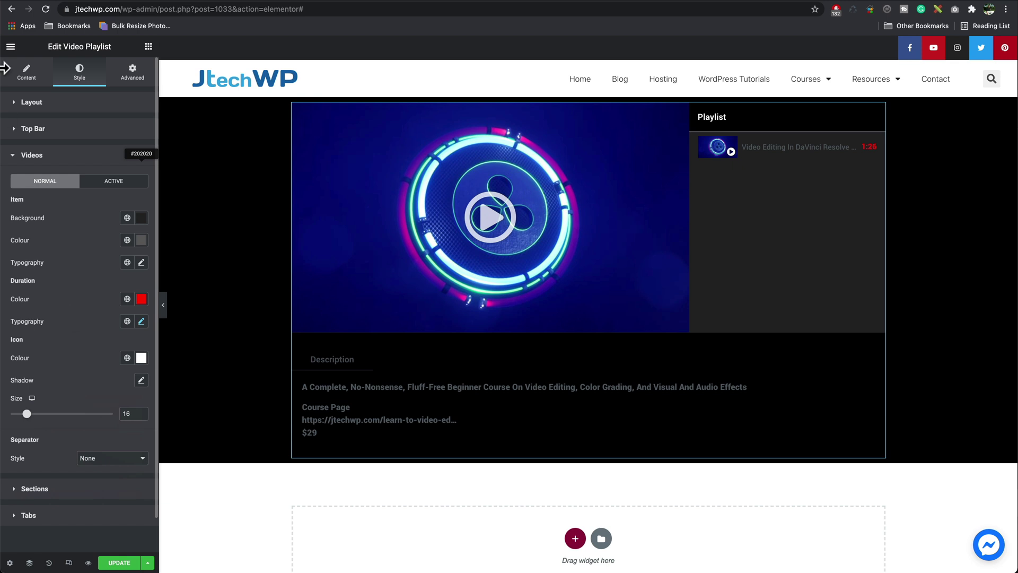
Step: Add the WordPress security video from its YouTube link and fetch its data
left_click(31, 81)
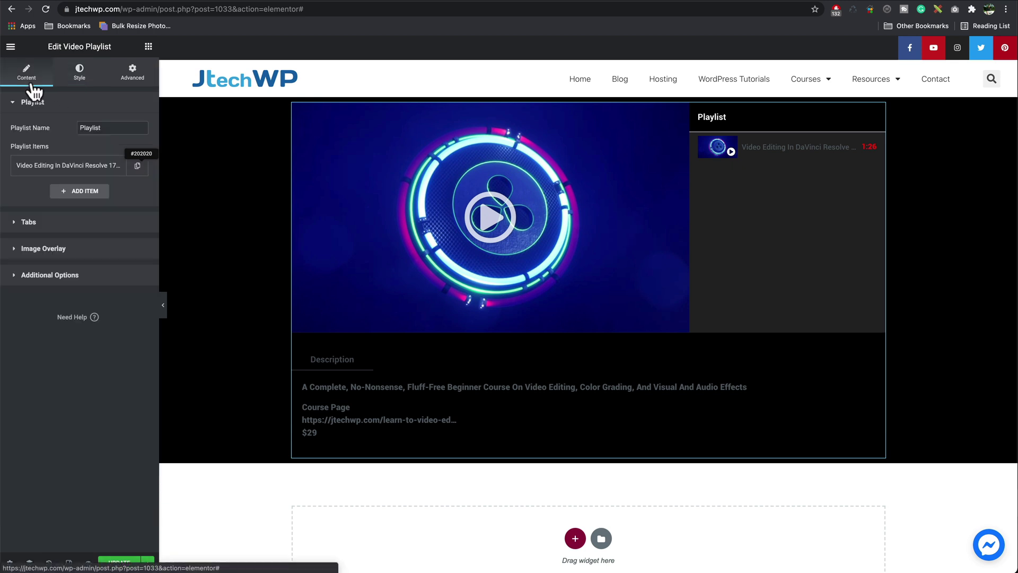
left_click(85, 191)
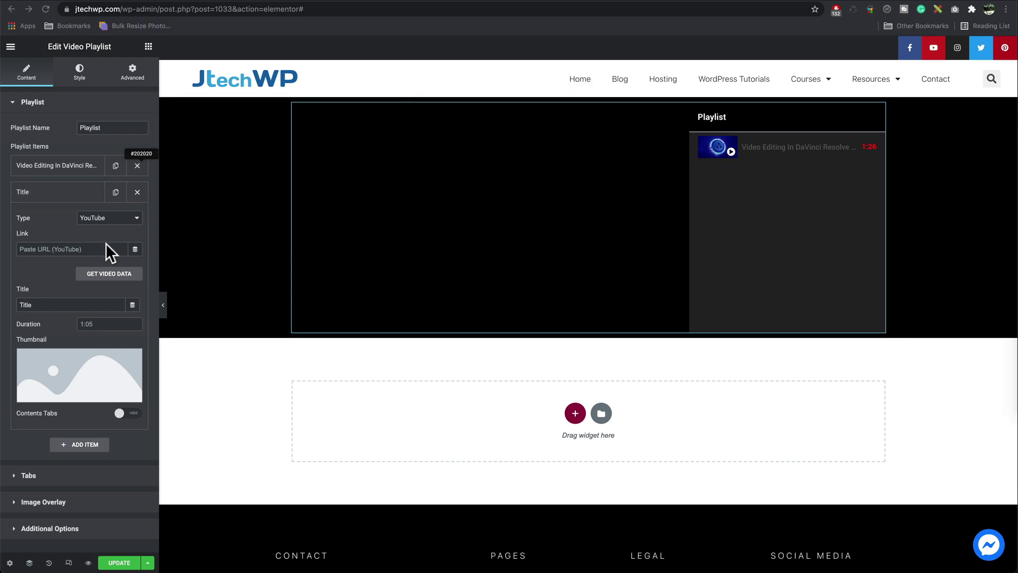
left_click(59, 249)
type("https://youtu.be/3lbSM6oraaw")
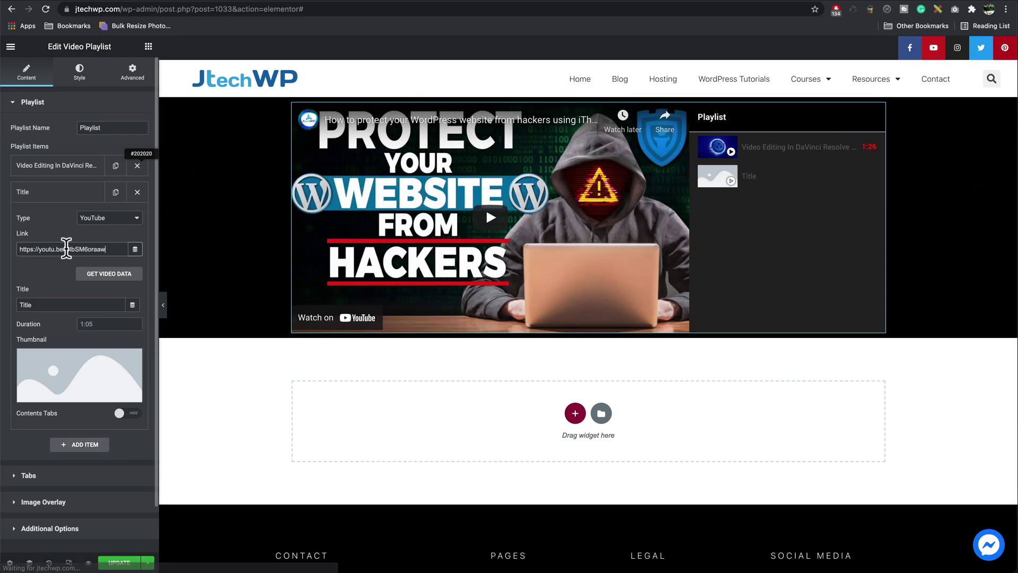
left_click(109, 273)
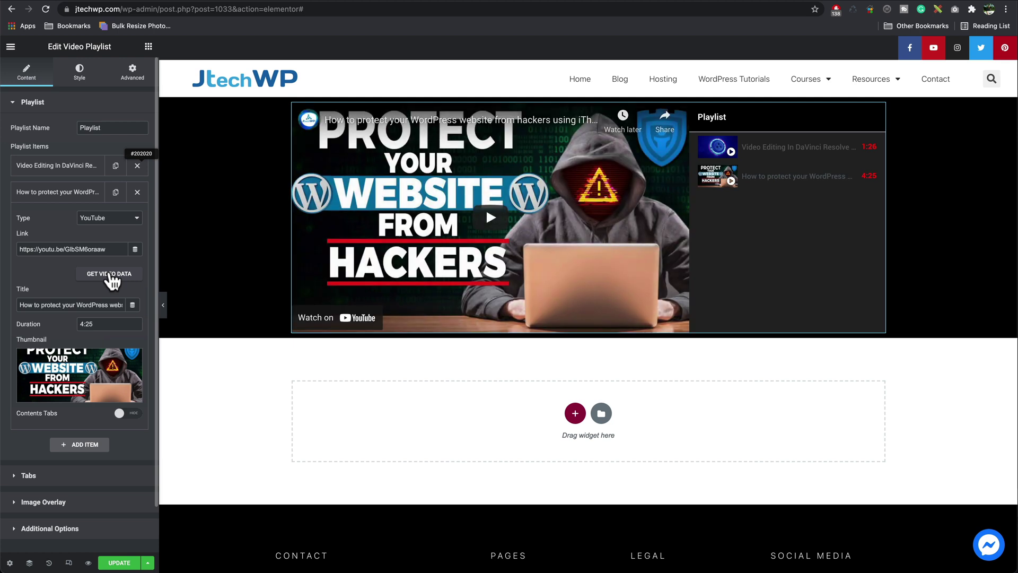
mouse_move(82, 384)
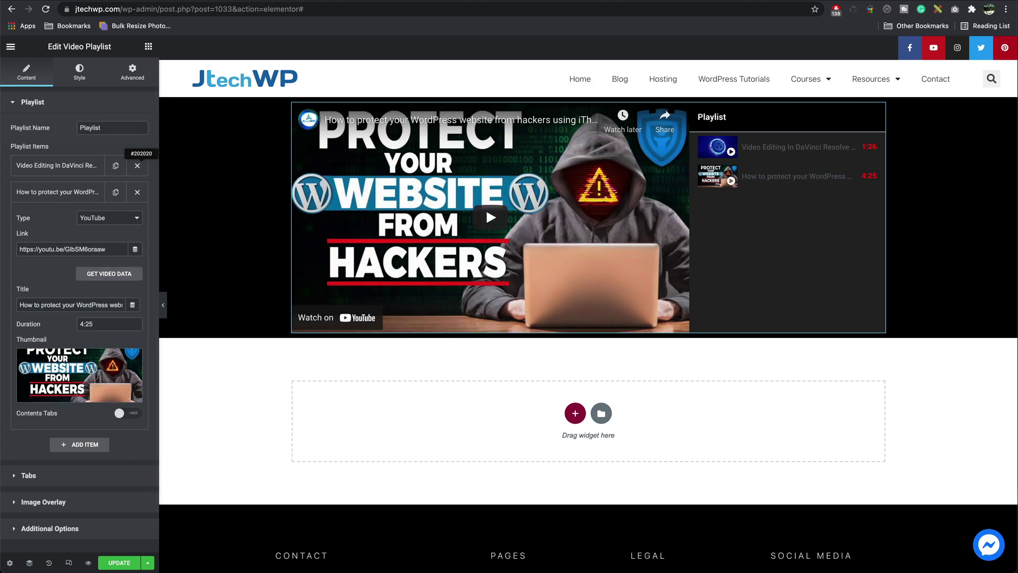
left_click(58, 192)
Step: Add the iPhone 12 Pro video from its YouTube link, then preview the page
left_click(80, 217)
left_click(63, 275)
type("https://youtu.be/DDRkT919jk")
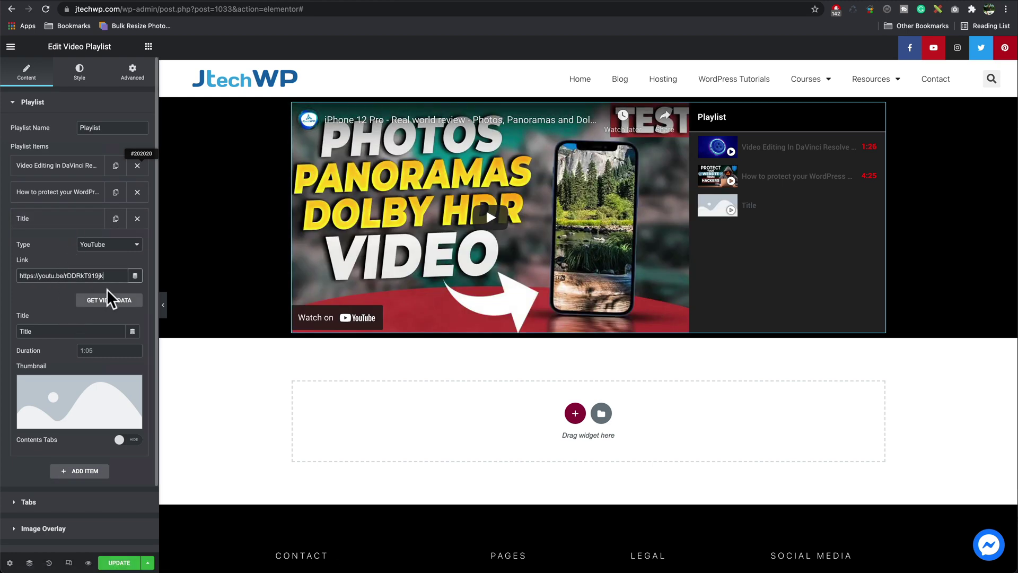
left_click(111, 301)
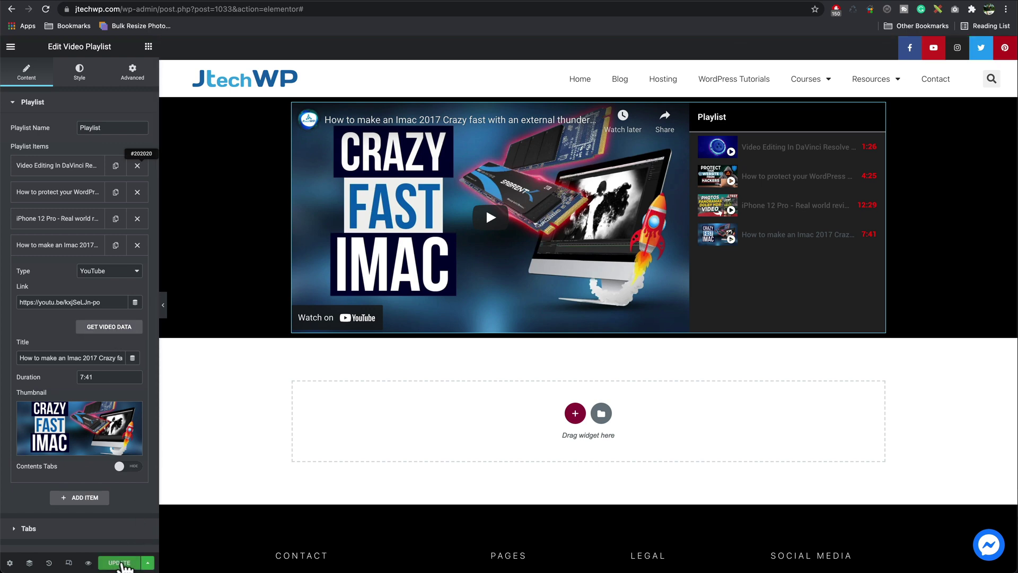
left_click(88, 562)
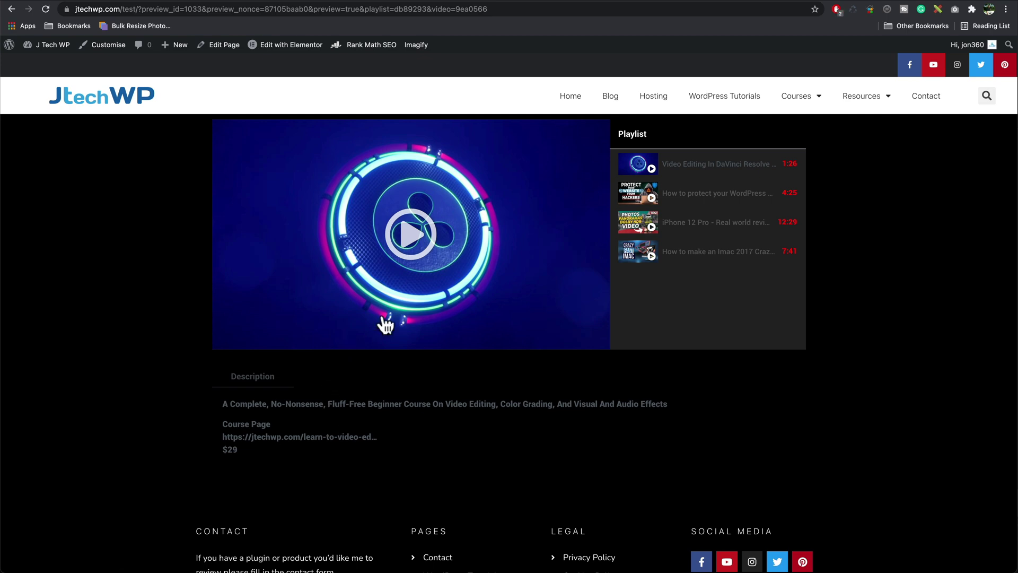
Step: In the live preview, play the WordPress security video, then the iPhone 12 Pro review
left_click(694, 203)
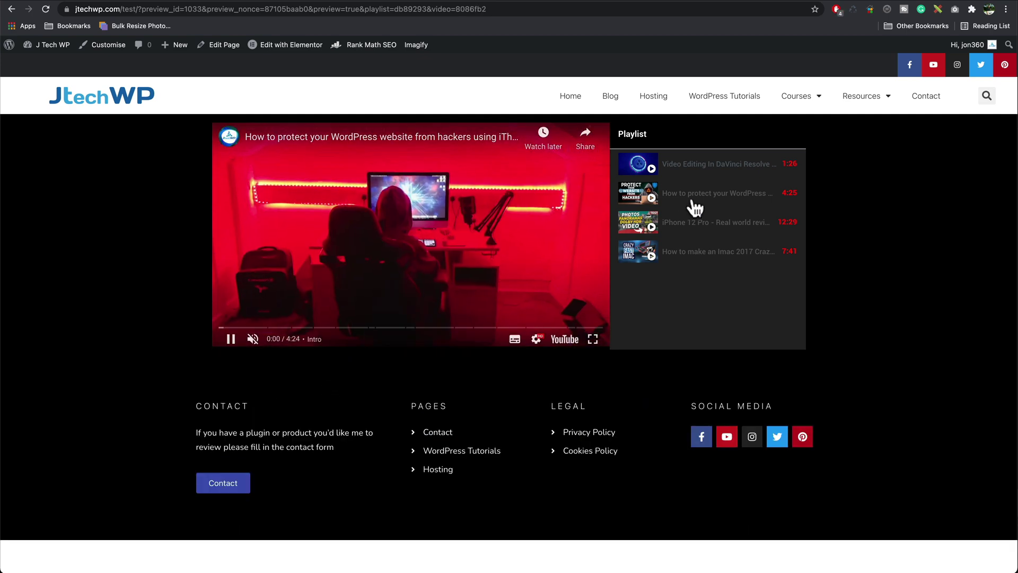
left_click(701, 222)
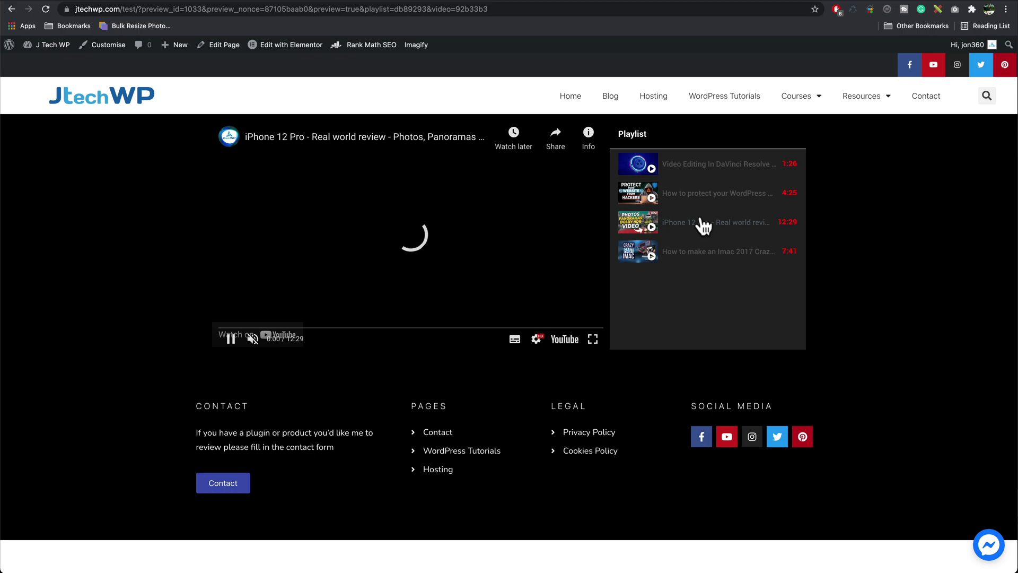